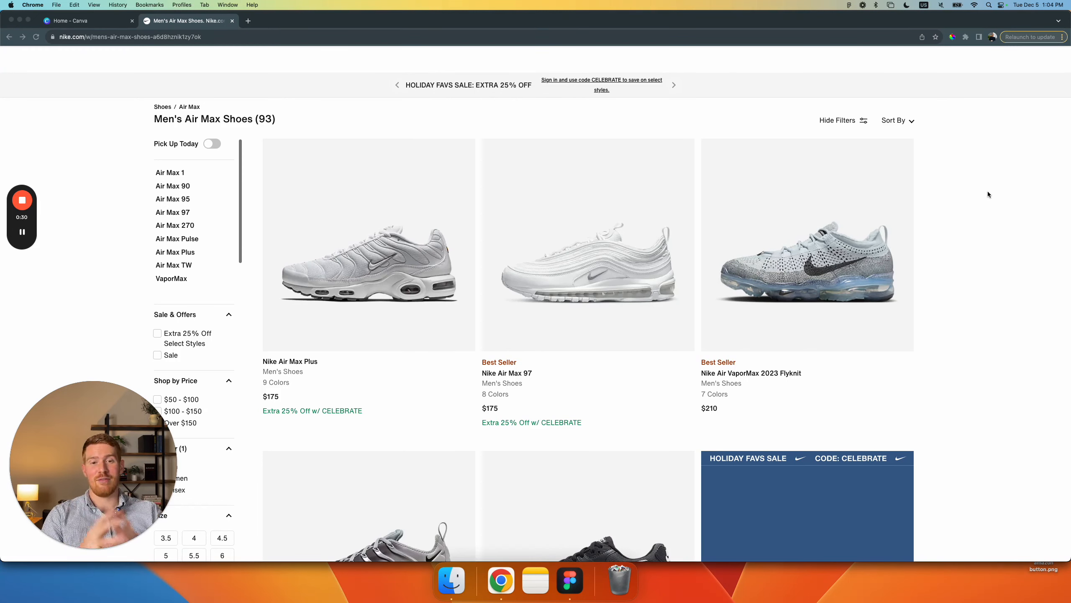
Step: Switch to Figma to examine the before and after sneaker photo comparison, and return to Chrome
{"action": "left_click", "coordinate": [570, 580]}
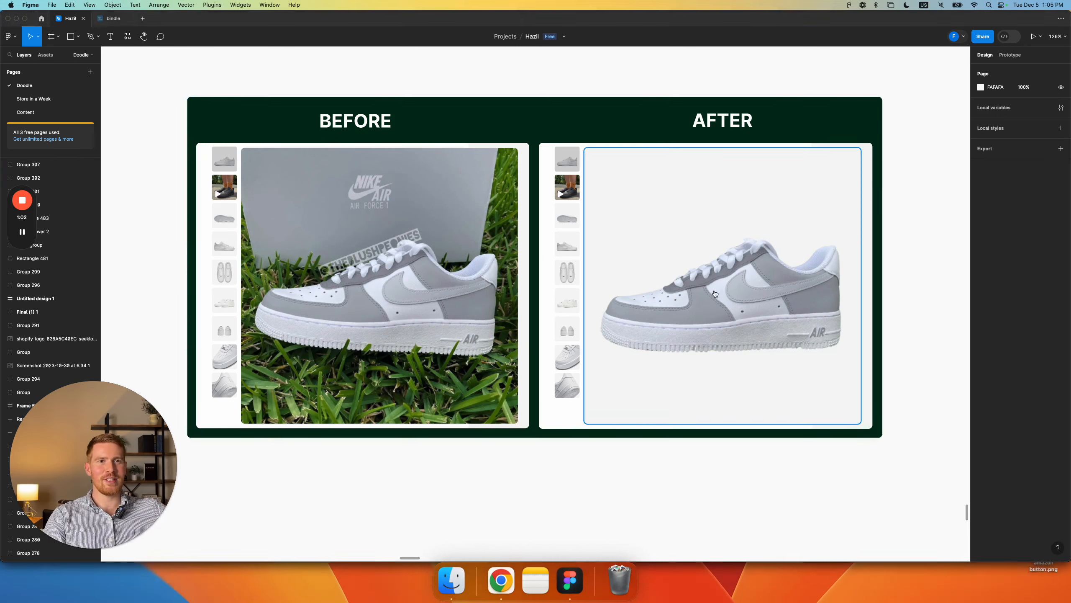
{"action": "key", "text": "super+Tab"}
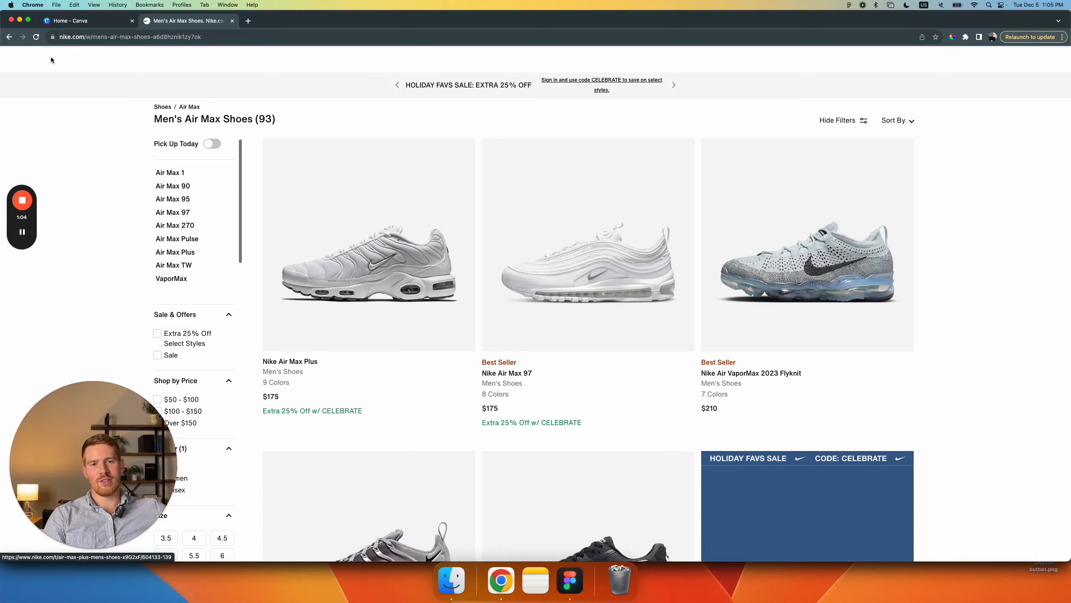
Step: Create a new custom-size Canva design of 1080 × 1080 px
{"action": "left_click", "coordinate": [85, 20]}
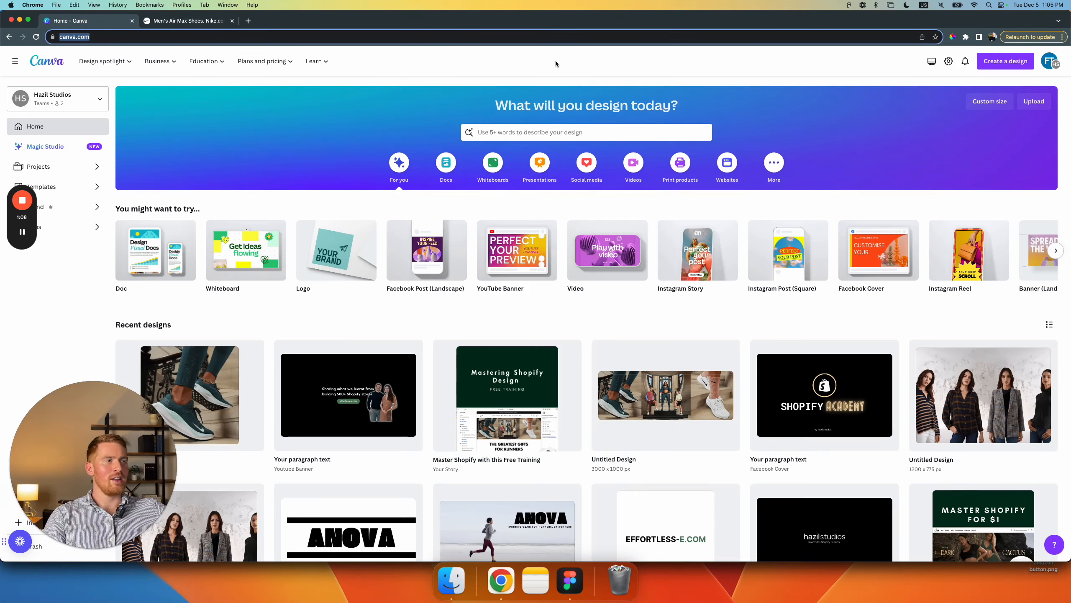
{"action": "left_click", "coordinate": [1018, 63]}
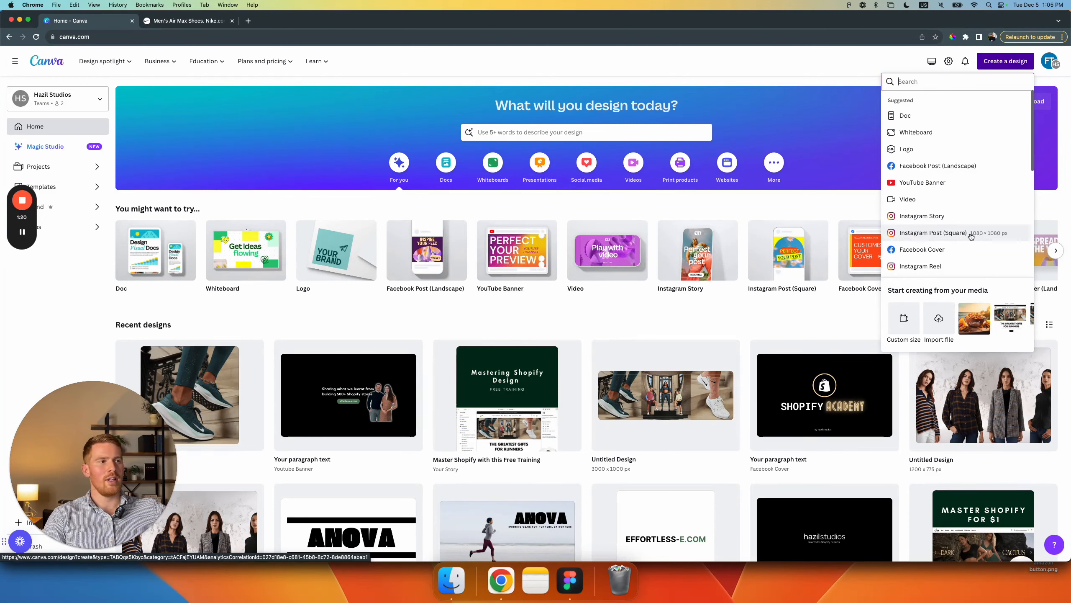
{"action": "left_click", "coordinate": [904, 318]}
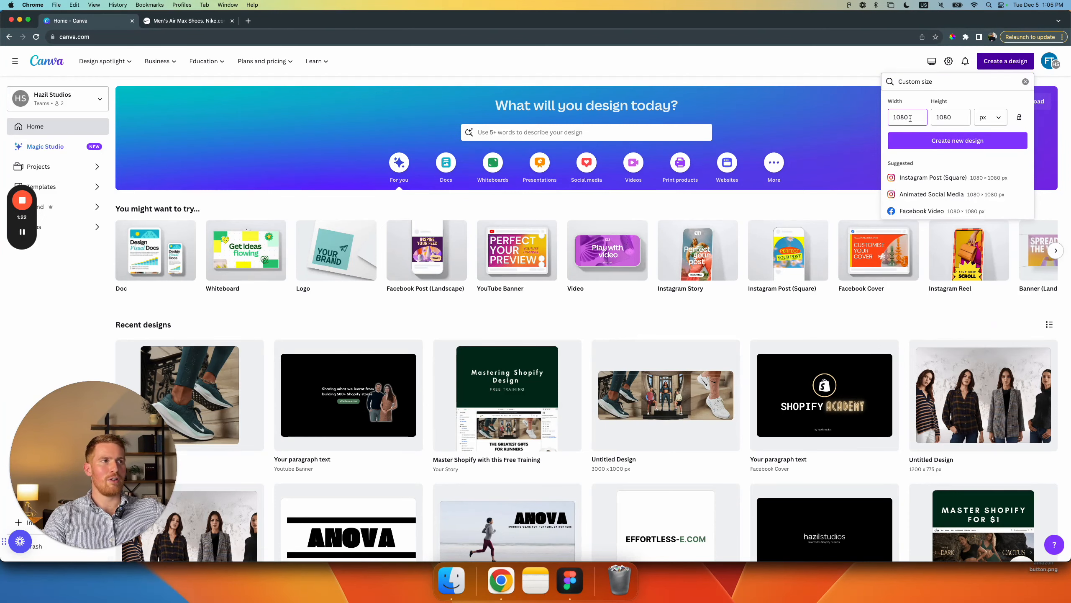
{"action": "left_click", "coordinate": [951, 142]}
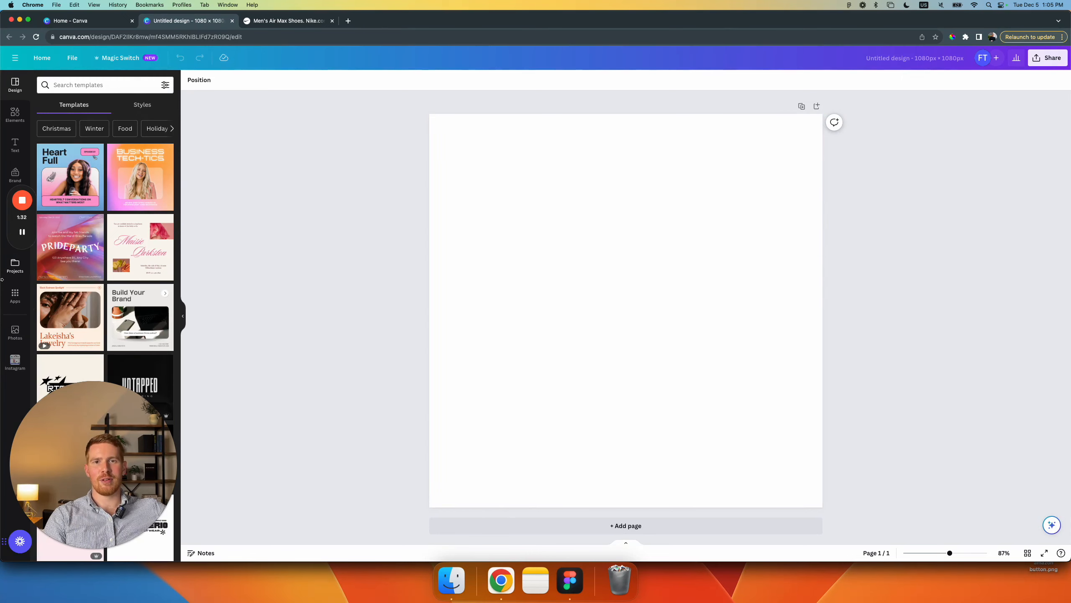
Step: Add the uploaded photo of the grey and white Nike sneaker on grass to the blank page
{"action": "mouse_move", "coordinate": [9, 222]}
{"action": "left_mouse_down"}
{"action": "mouse_move", "coordinate": [708, 285]}
{"action": "mouse_move", "coordinate": [691, 289]}
{"action": "mouse_move", "coordinate": [1014, 270]}
{"action": "mouse_move", "coordinate": [1042, 253]}
{"action": "left_mouse_up"}
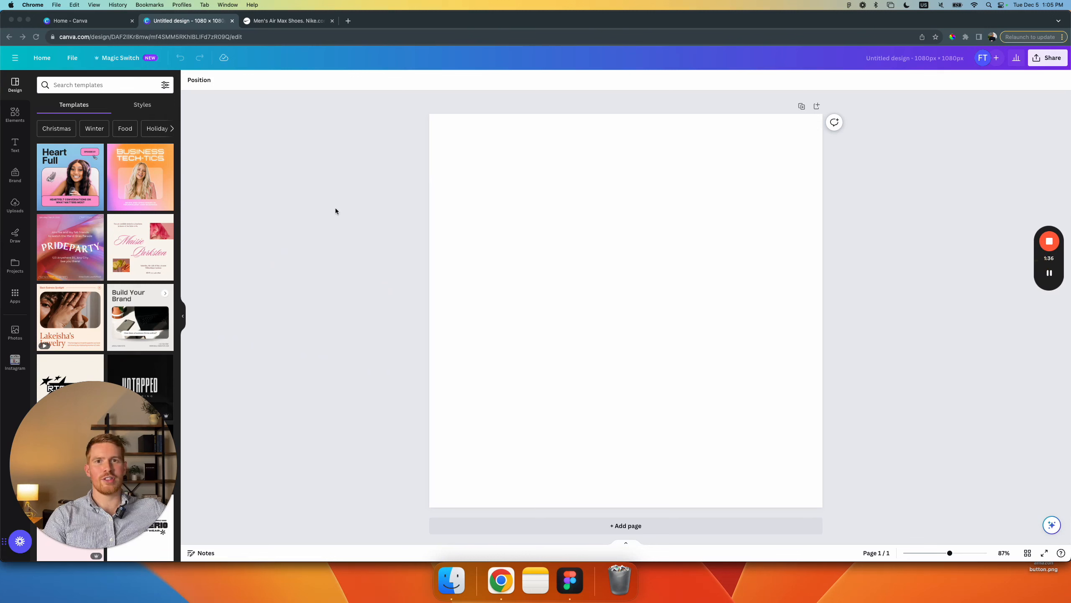
{"action": "left_click", "coordinate": [11, 210]}
{"action": "left_click", "coordinate": [12, 209]}
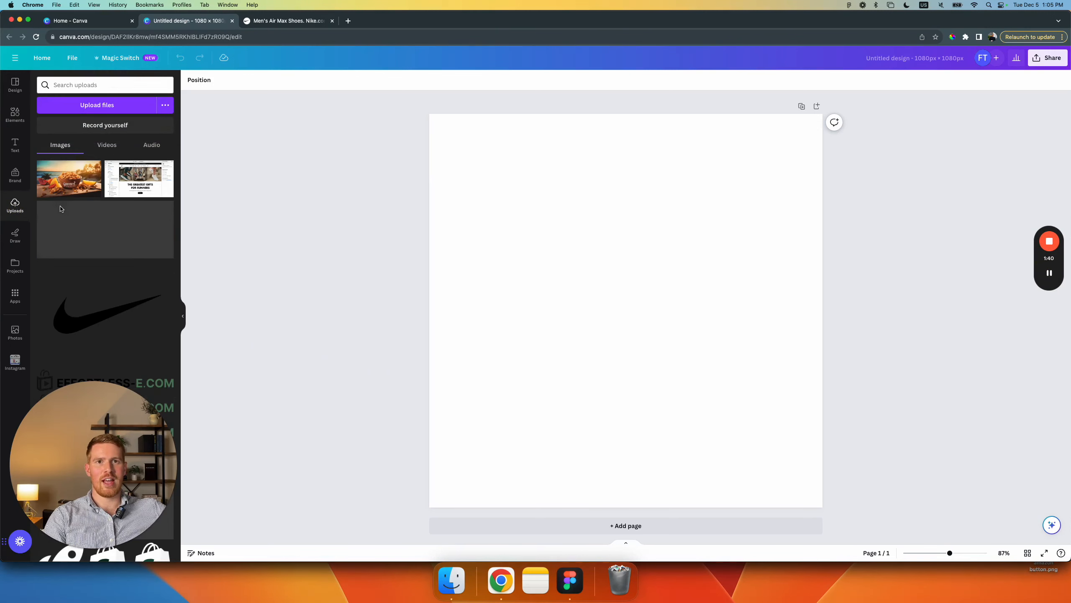
{"action": "scroll", "coordinate": [68, 215], "scroll_direction": "down", "scroll_amount": 15}
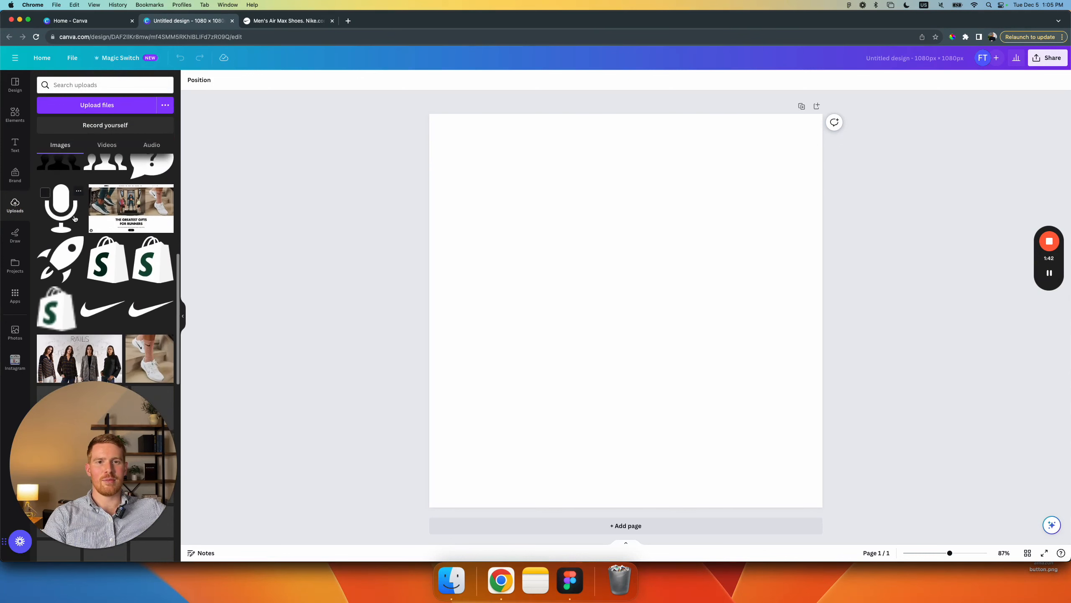
{"action": "scroll", "coordinate": [74, 217], "scroll_direction": "down", "scroll_amount": 5}
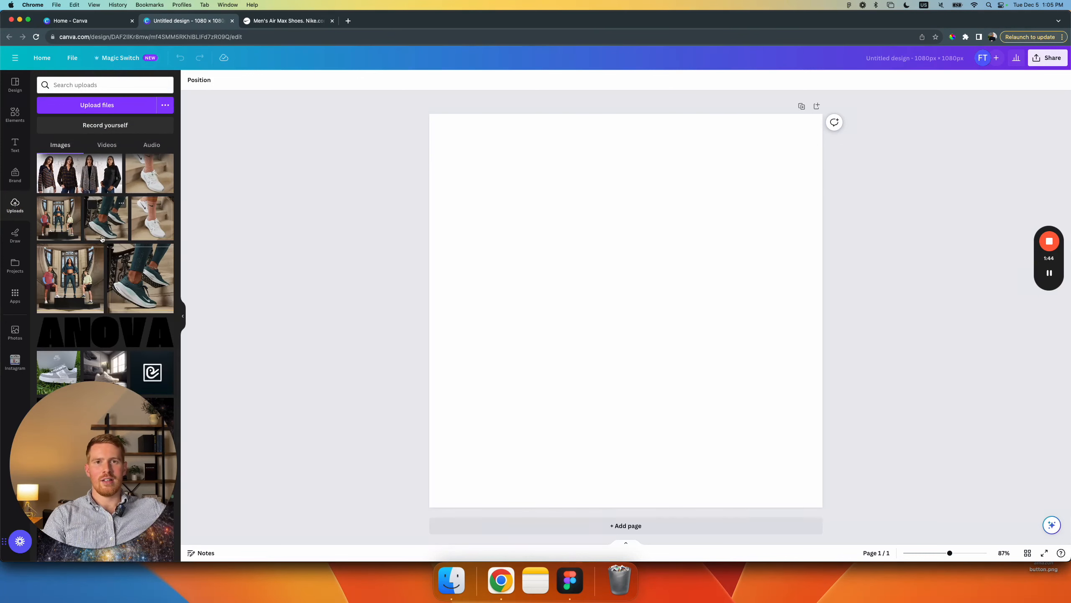
{"action": "scroll", "coordinate": [132, 282], "scroll_direction": "down", "scroll_amount": 3}
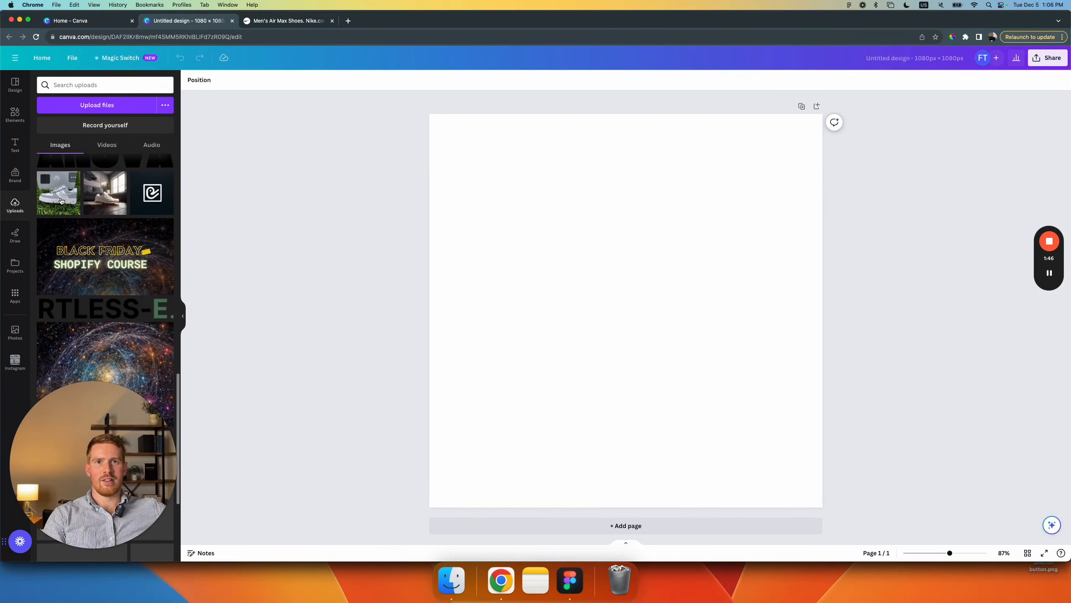
{"action": "left_click", "coordinate": [60, 200]}
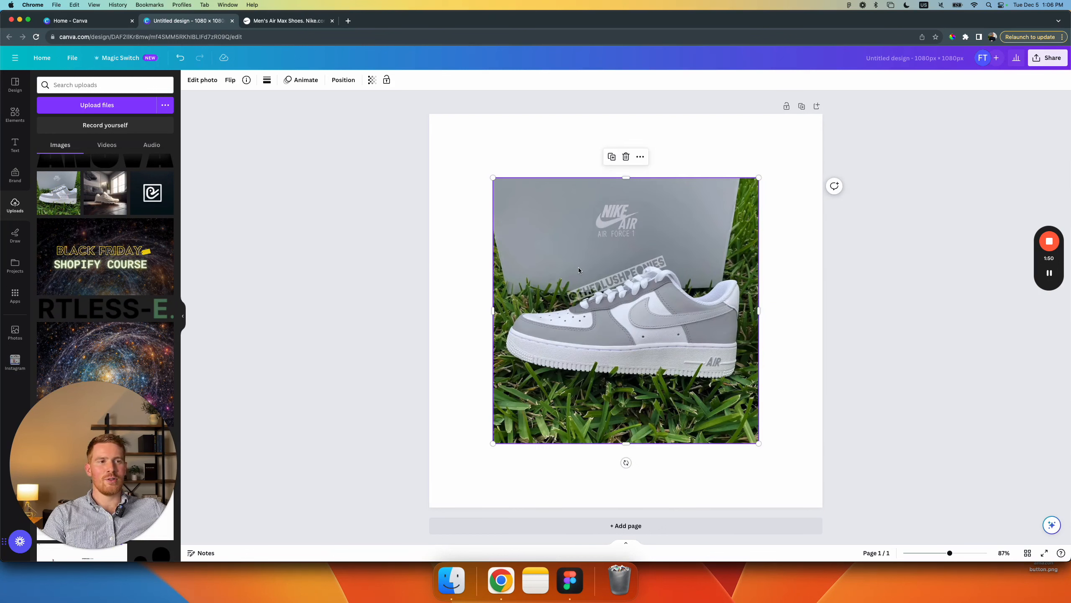
Step: Align the sneaker photo with the page's upper-left corner and enlarge it to fill the whole page
{"action": "left_click_drag", "start_coordinate": [575, 275], "coordinate": [513, 214]}
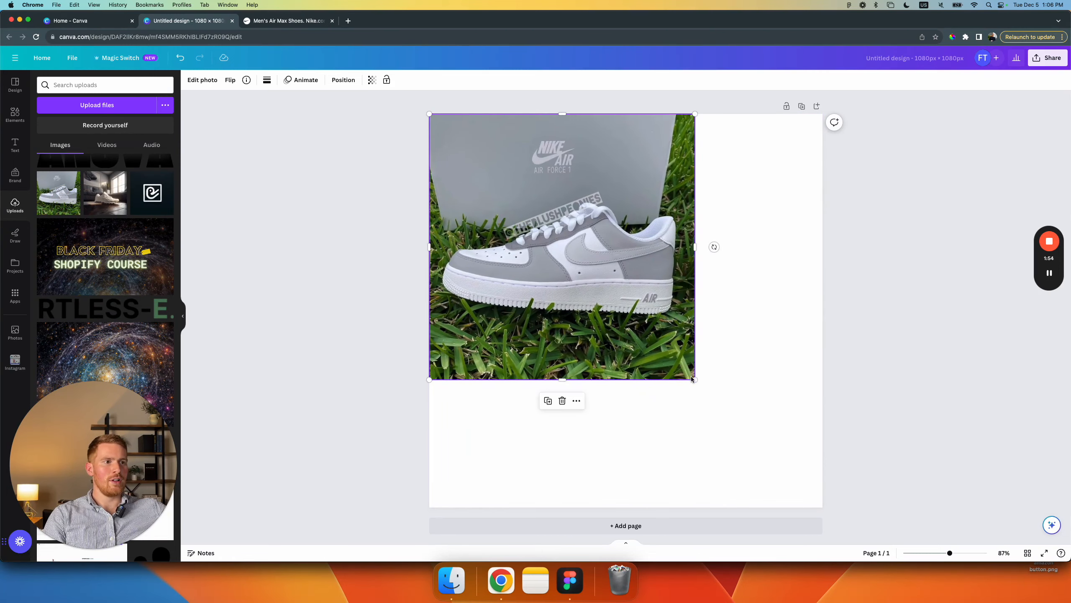
{"action": "left_click_drag", "start_coordinate": [695, 379], "coordinate": [822, 507]}
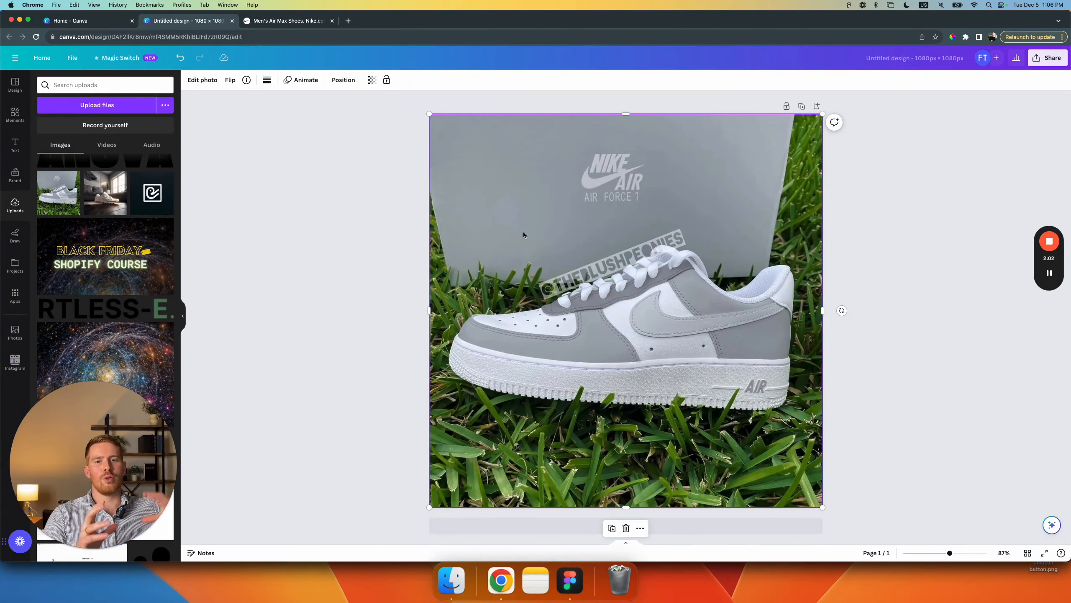
{"action": "left_click", "coordinate": [301, 240]}
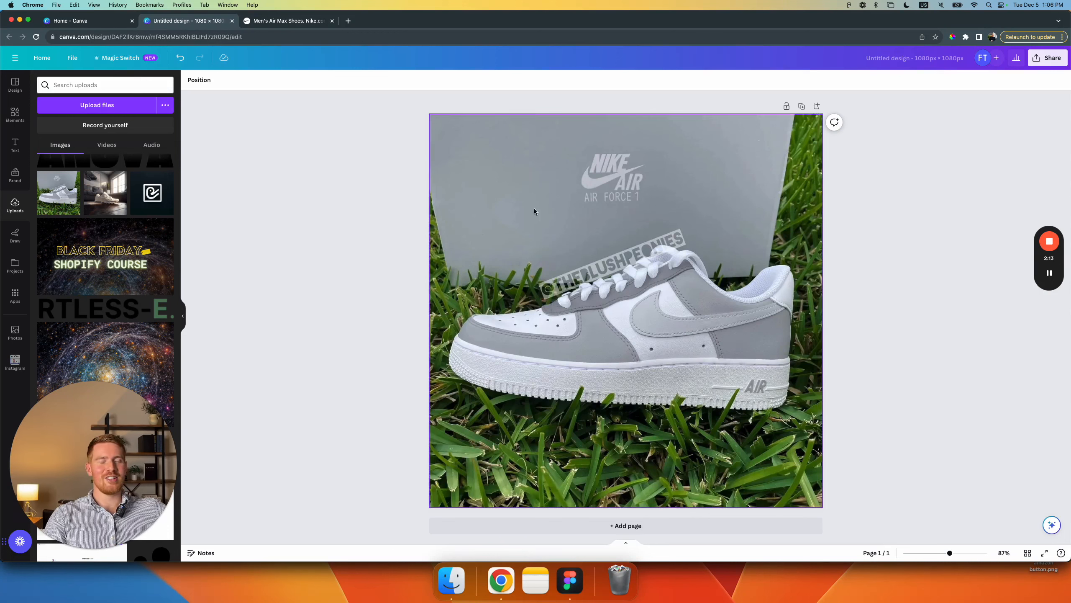
Step: Erase the grass blades overlapping the sneaker's sole with Magic Eraser at brush size 20
{"action": "left_click", "coordinate": [571, 220]}
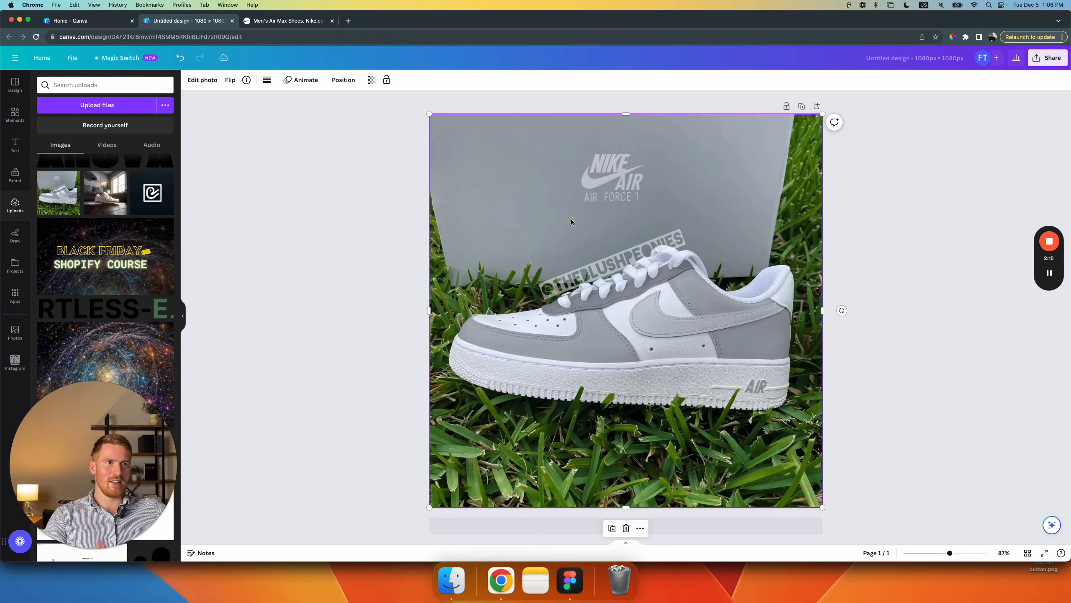
{"action": "left_click", "coordinate": [203, 81]}
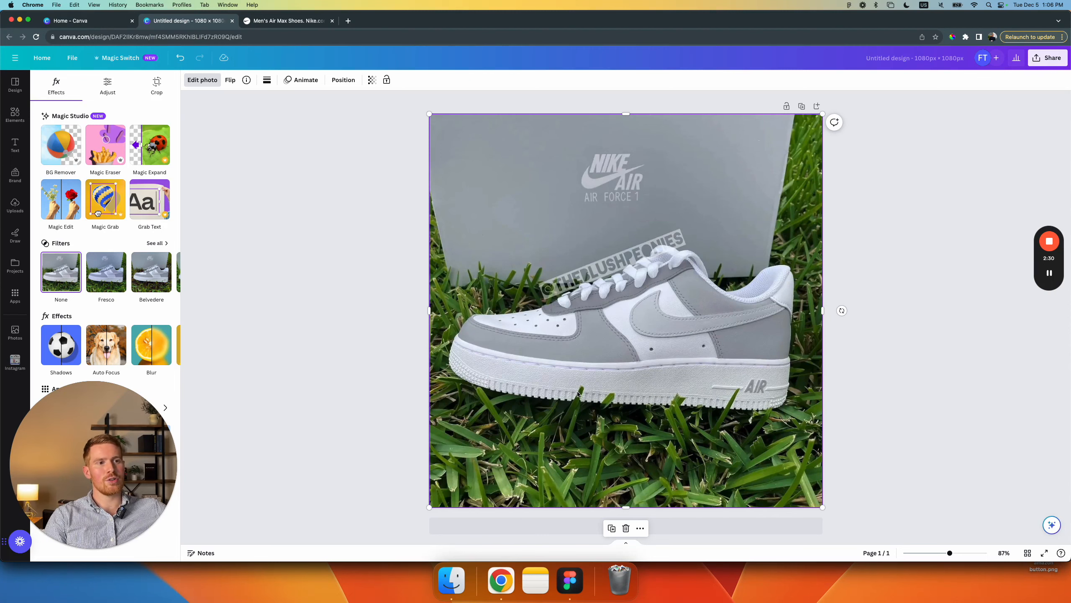
{"action": "left_click", "coordinate": [103, 150]}
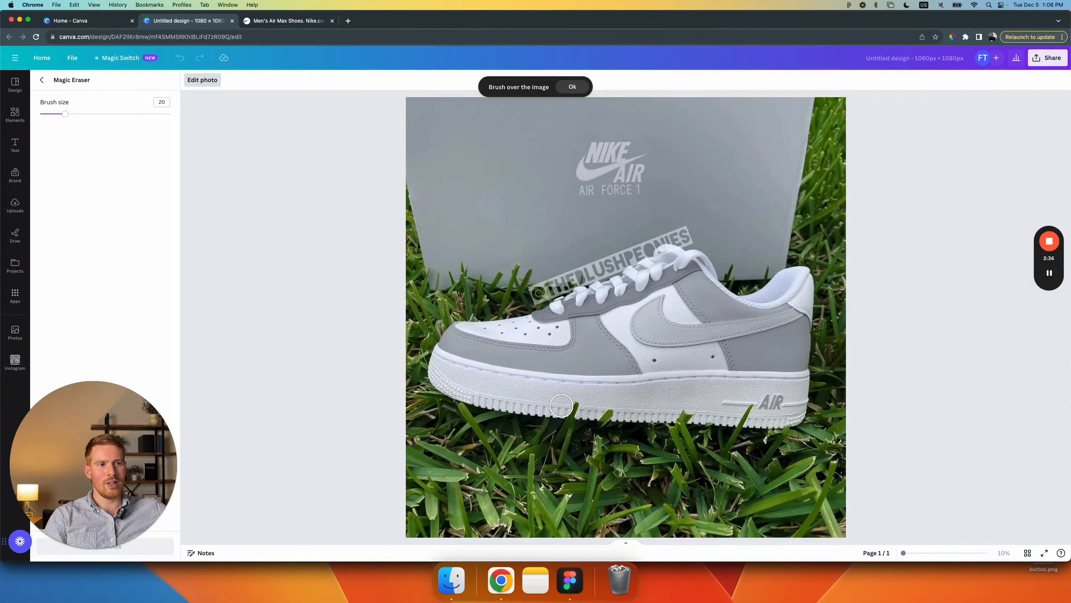
{"action": "left_click_drag", "start_coordinate": [564, 406], "coordinate": [608, 410]}
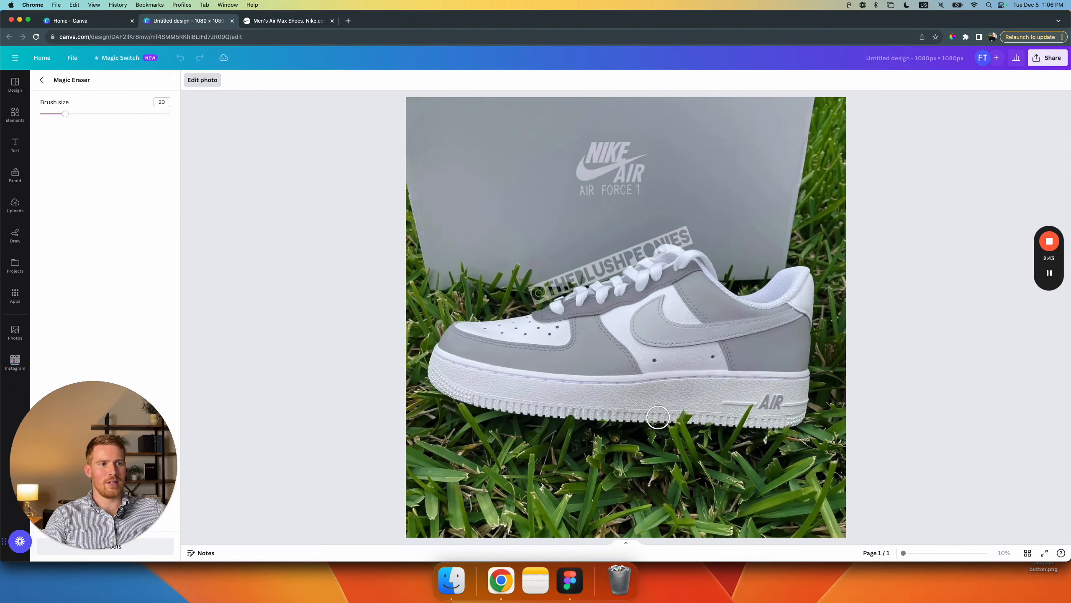
{"action": "left_click_drag", "start_coordinate": [674, 410], "coordinate": [691, 410]}
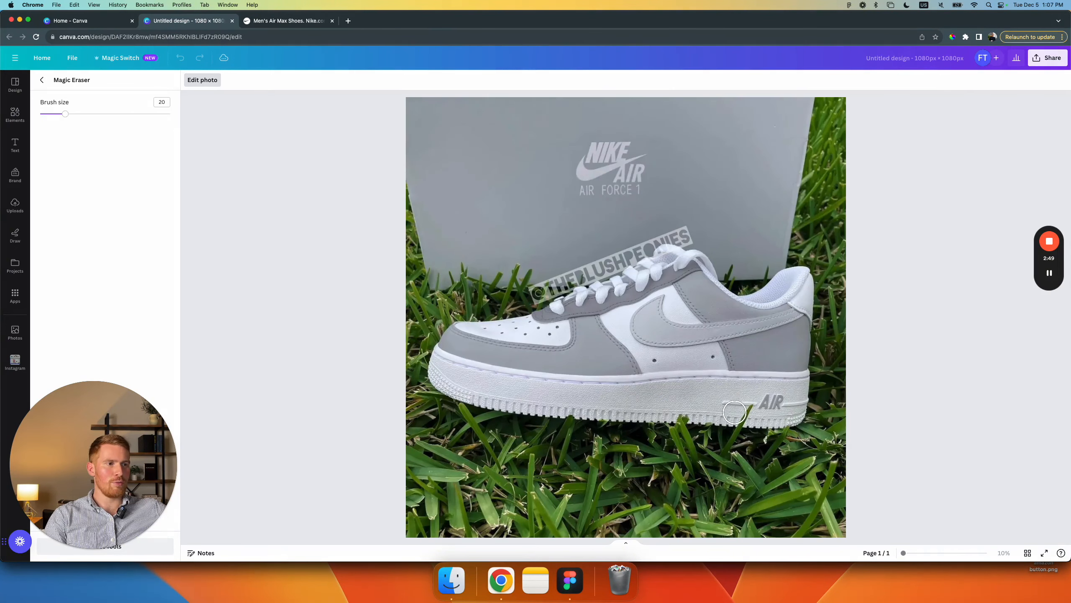
{"action": "left_click_drag", "start_coordinate": [735, 413], "coordinate": [751, 413]}
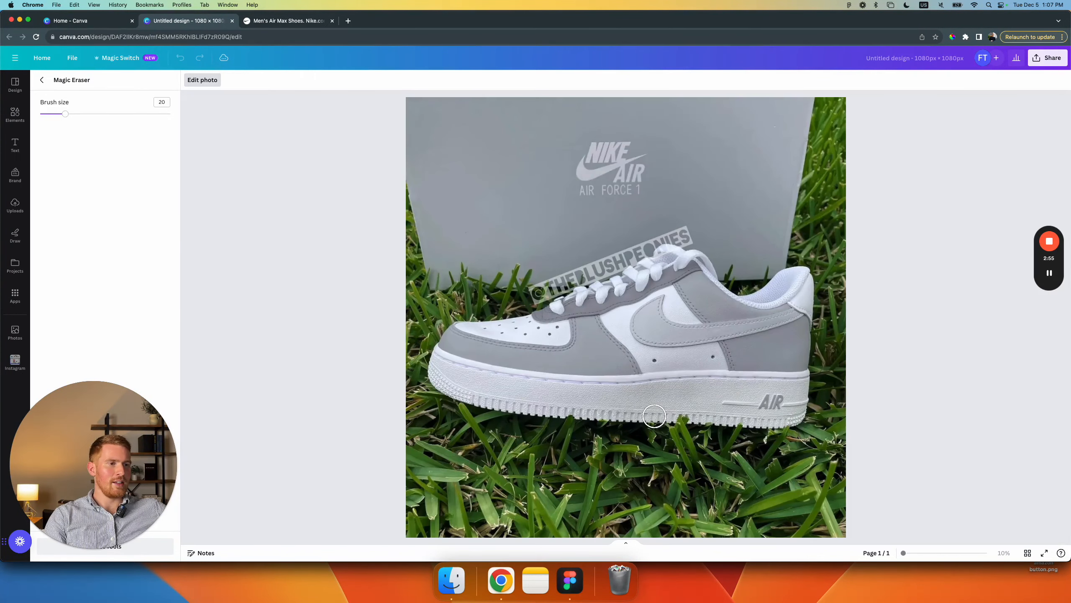
{"action": "left_click_drag", "start_coordinate": [670, 412], "coordinate": [689, 413]}
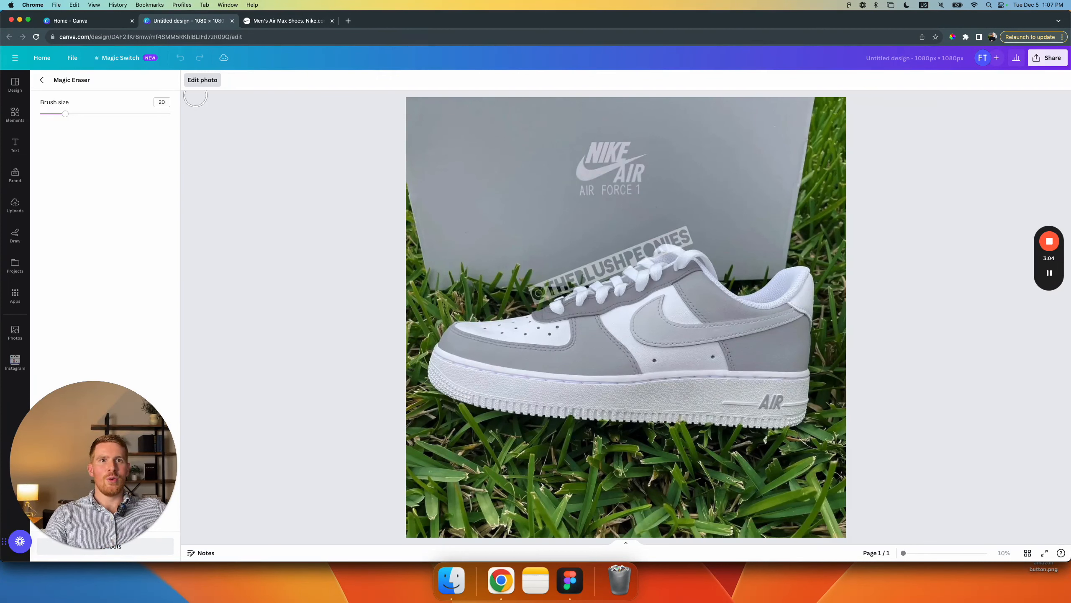
{"action": "left_click", "coordinate": [36, 83]}
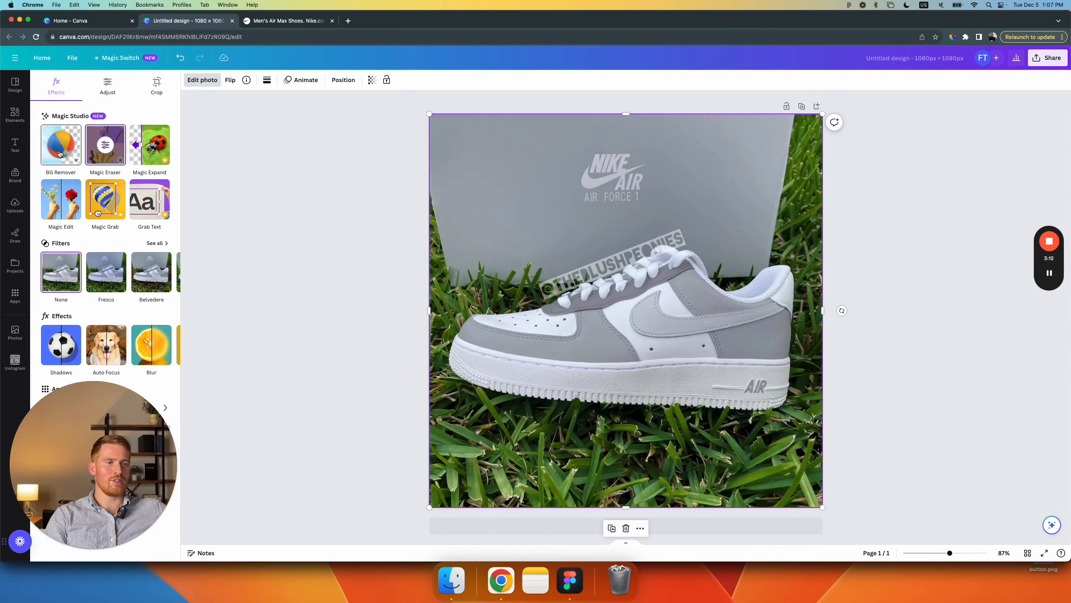
Step: Remove the sneaker photo's background and rotate the photo slightly counter-clockwise to level the sole
{"action": "left_click", "coordinate": [60, 153]}
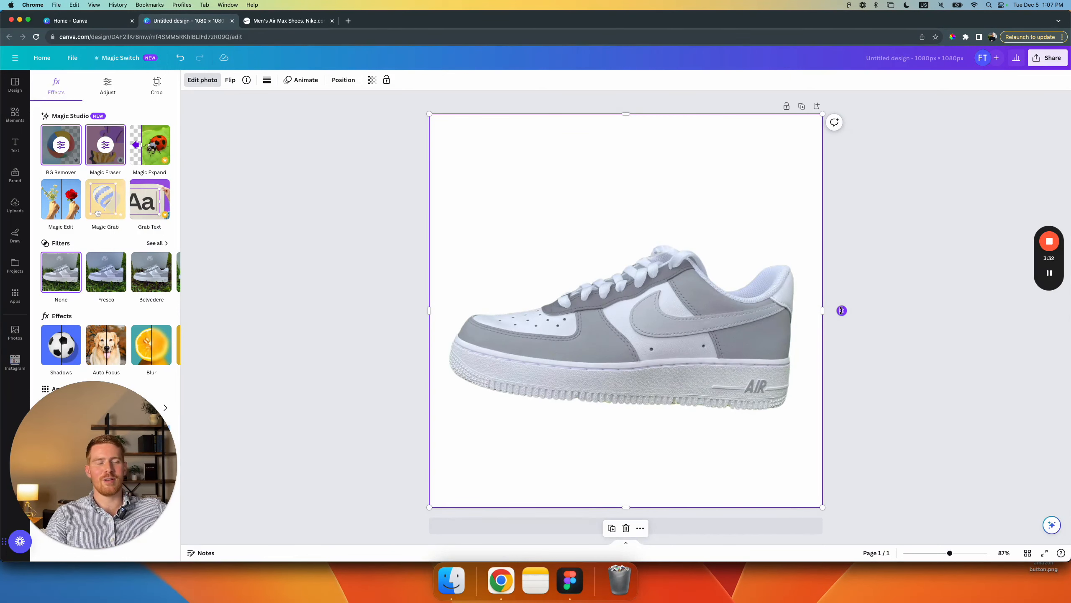
{"action": "left_click_drag", "start_coordinate": [842, 311], "coordinate": [841, 302]}
{"action": "left_click_drag", "start_coordinate": [840, 300], "coordinate": [839, 299]}
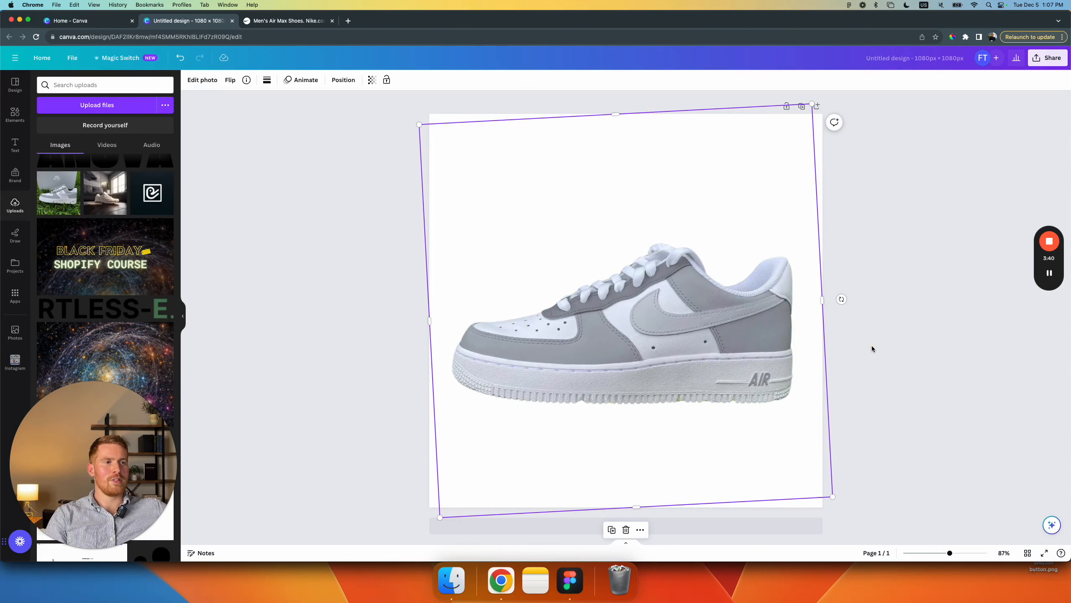
{"action": "left_click", "coordinate": [872, 345]}
Step: Scale the sneaker cutout down and center it on the page with margins on both sides
{"action": "left_click", "coordinate": [773, 369]}
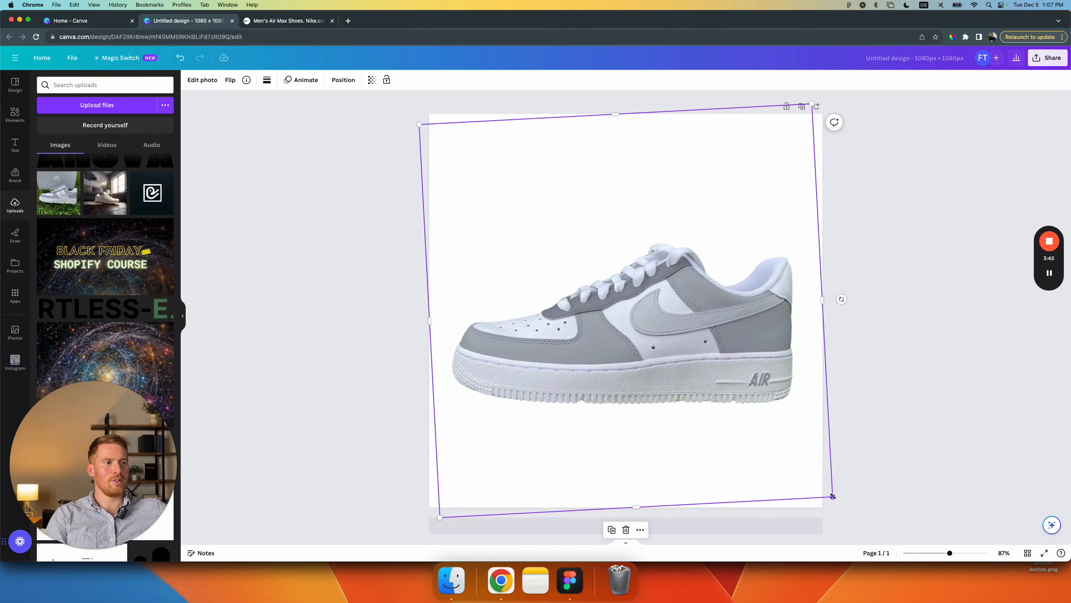
{"action": "left_click_drag", "start_coordinate": [832, 496], "coordinate": [756, 431]}
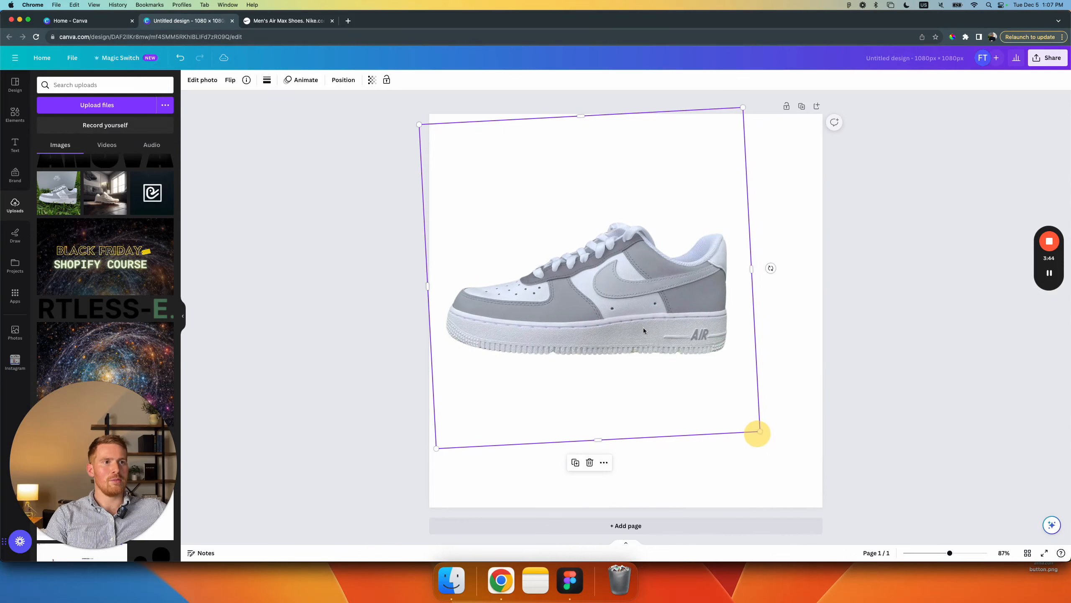
{"action": "left_click_drag", "start_coordinate": [637, 314], "coordinate": [670, 359]}
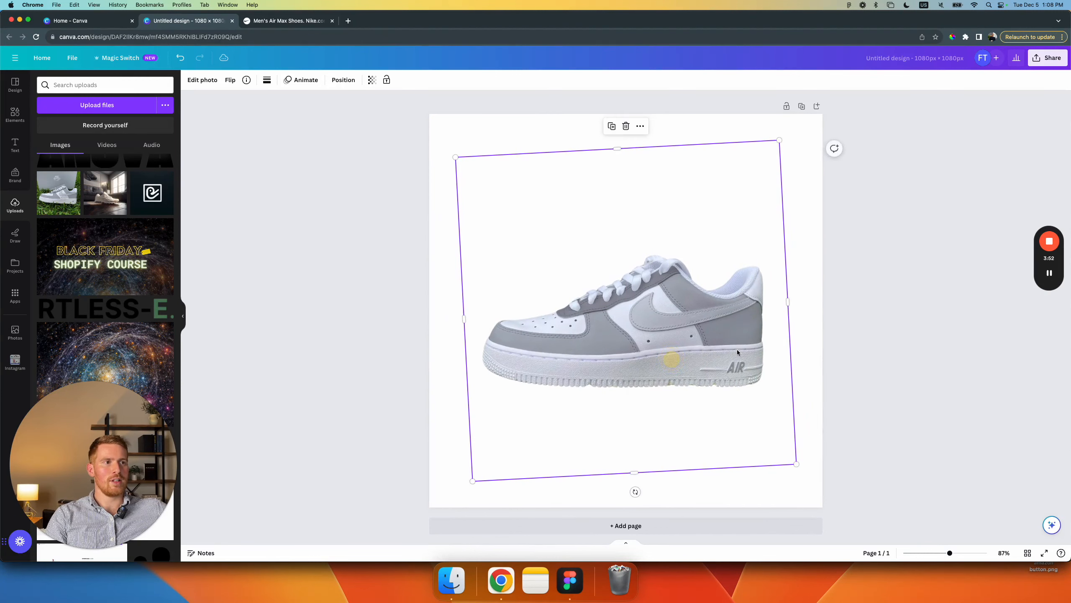
{"action": "left_click", "coordinate": [867, 324]}
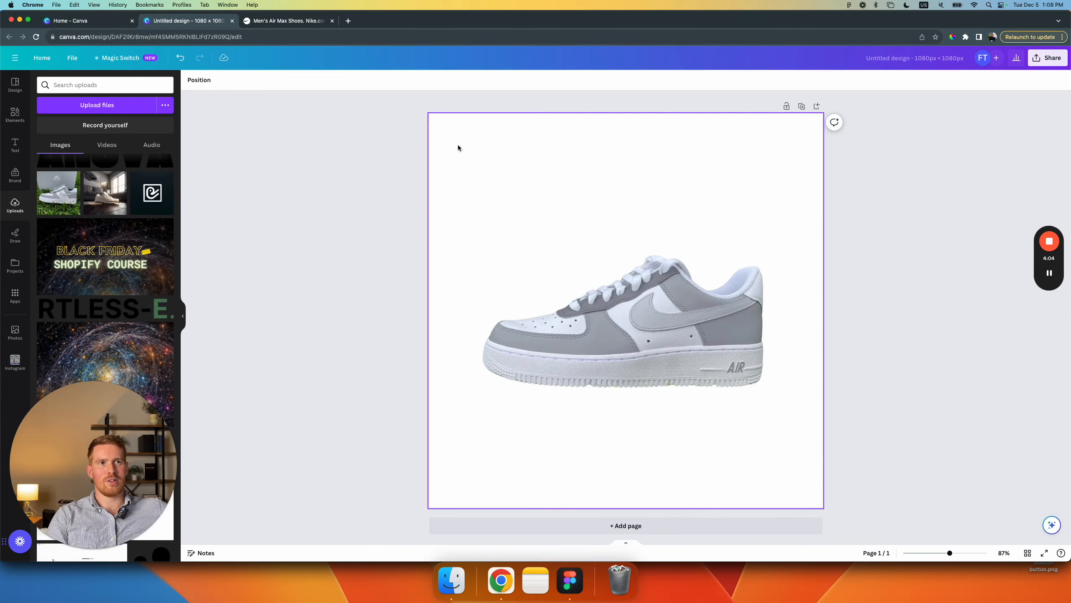
Step: Change the page's background color to light gray #f6f6f6 behind the sneaker cutout
{"action": "left_click", "coordinate": [449, 134]}
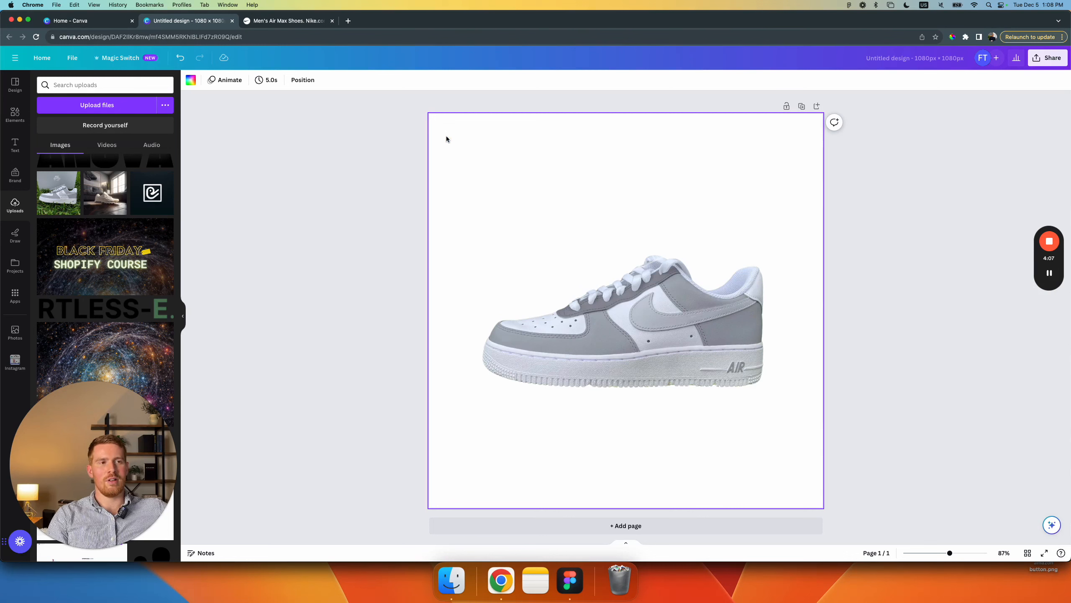
{"action": "left_click", "coordinate": [553, 290]}
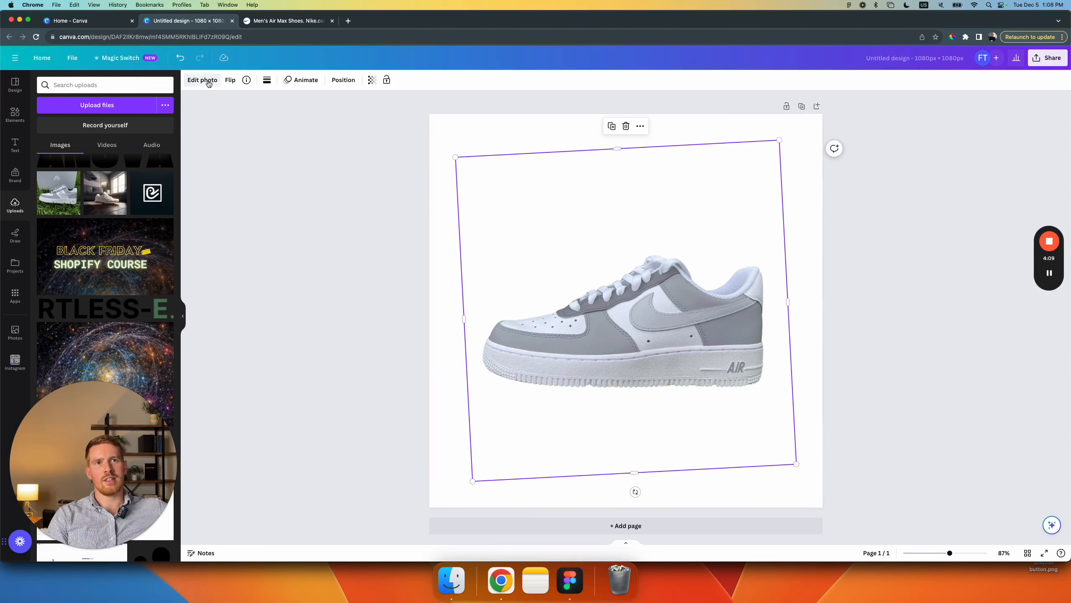
{"action": "left_click", "coordinate": [436, 125]}
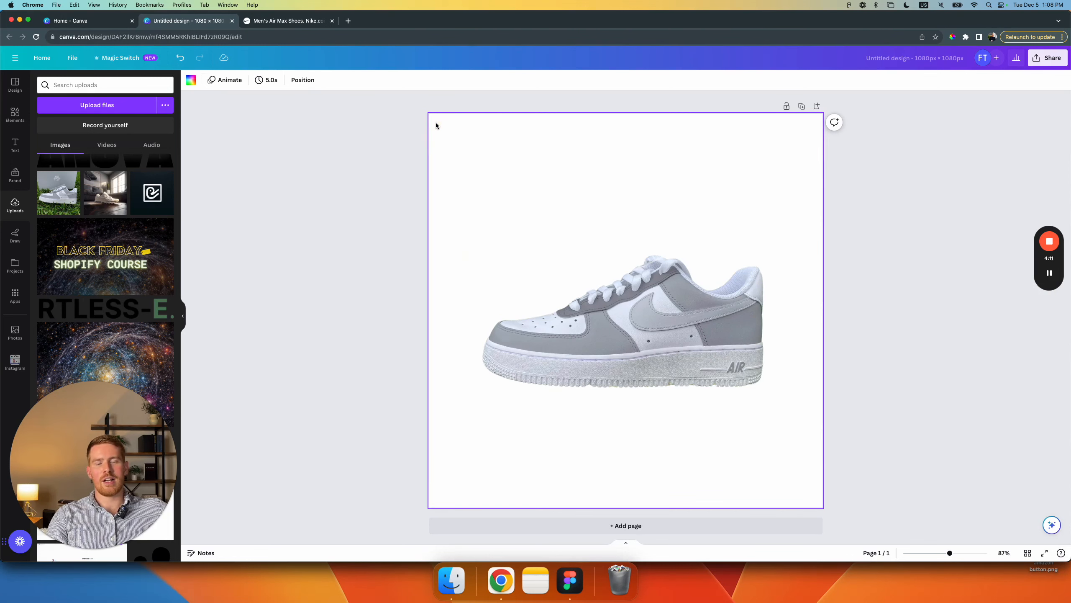
{"action": "left_click", "coordinate": [191, 83]}
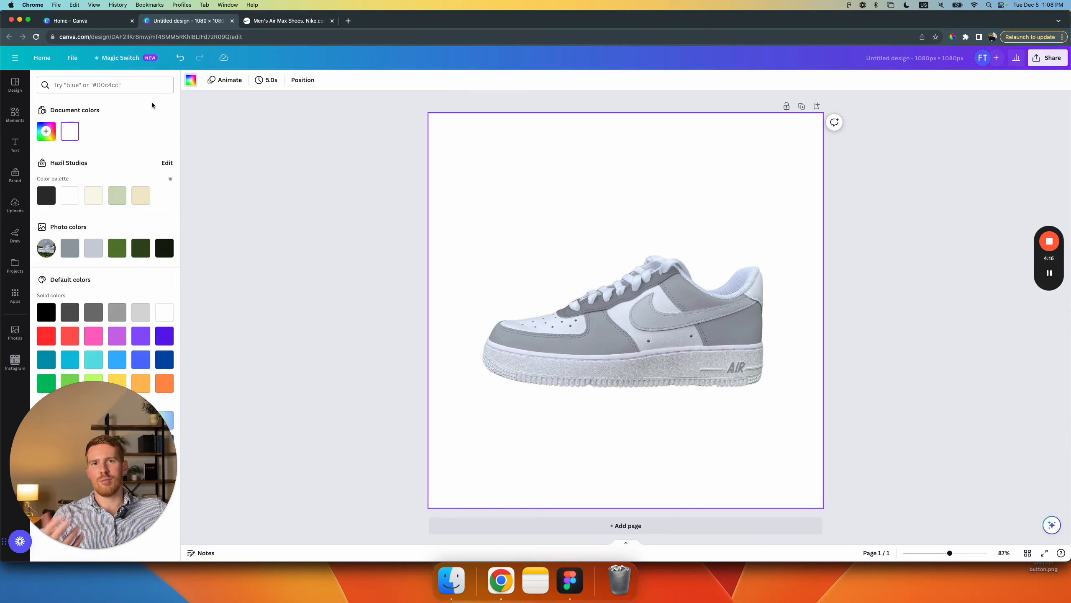
{"action": "left_click", "coordinate": [80, 87]}
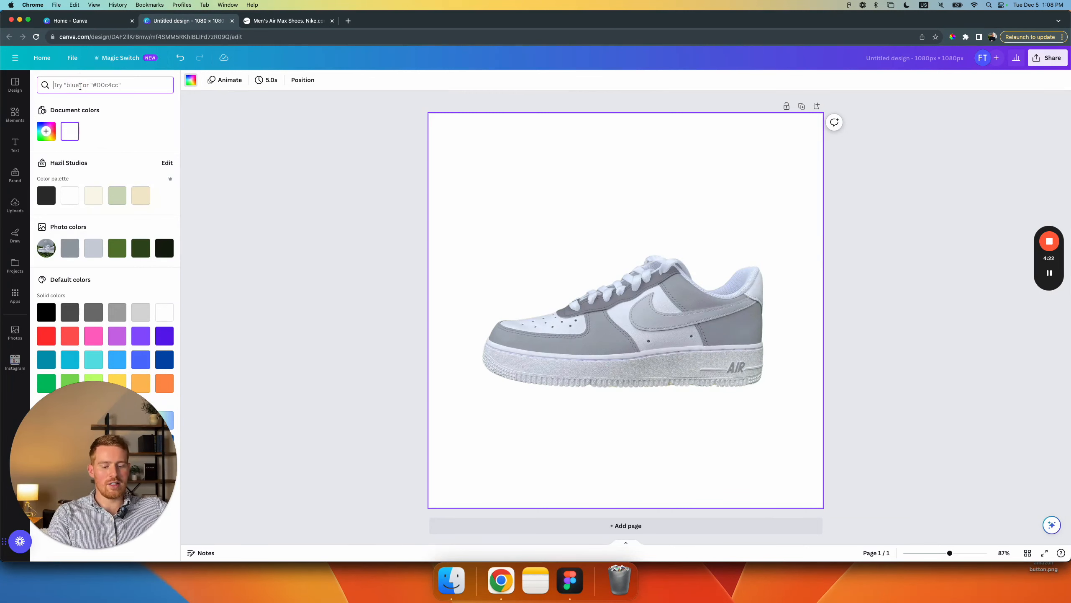
{"action": "type", "text": "#"}
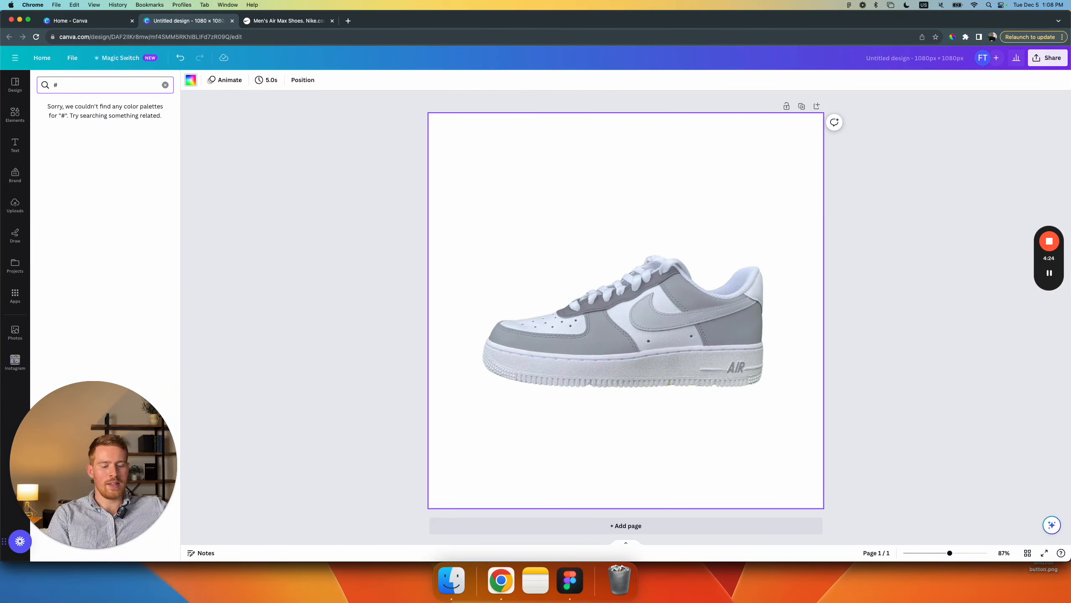
{"action": "type", "text": "f6f6f6"}
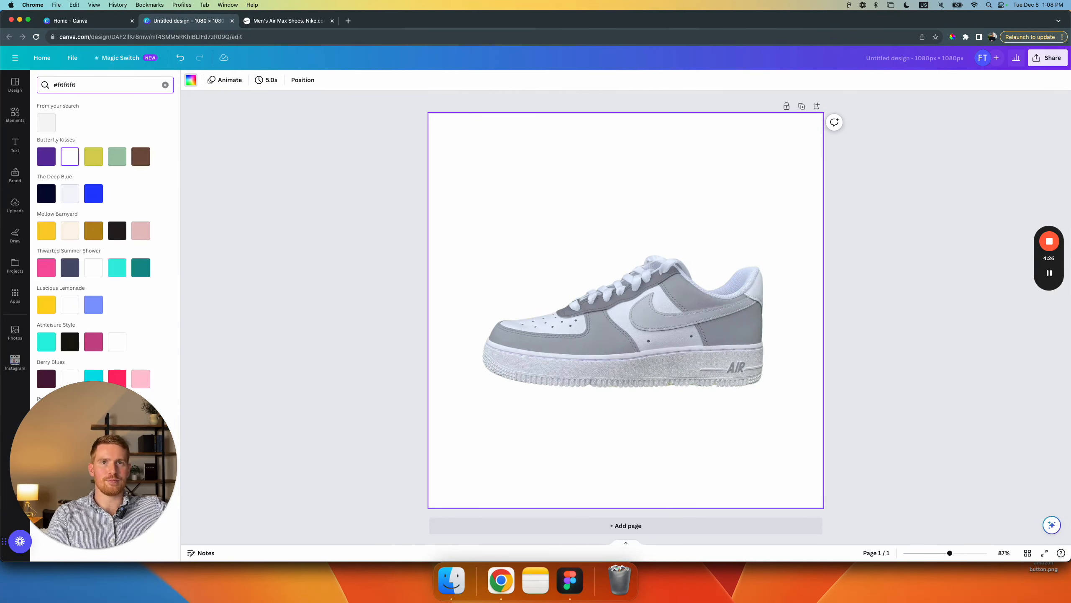
{"action": "left_click", "coordinate": [48, 123]}
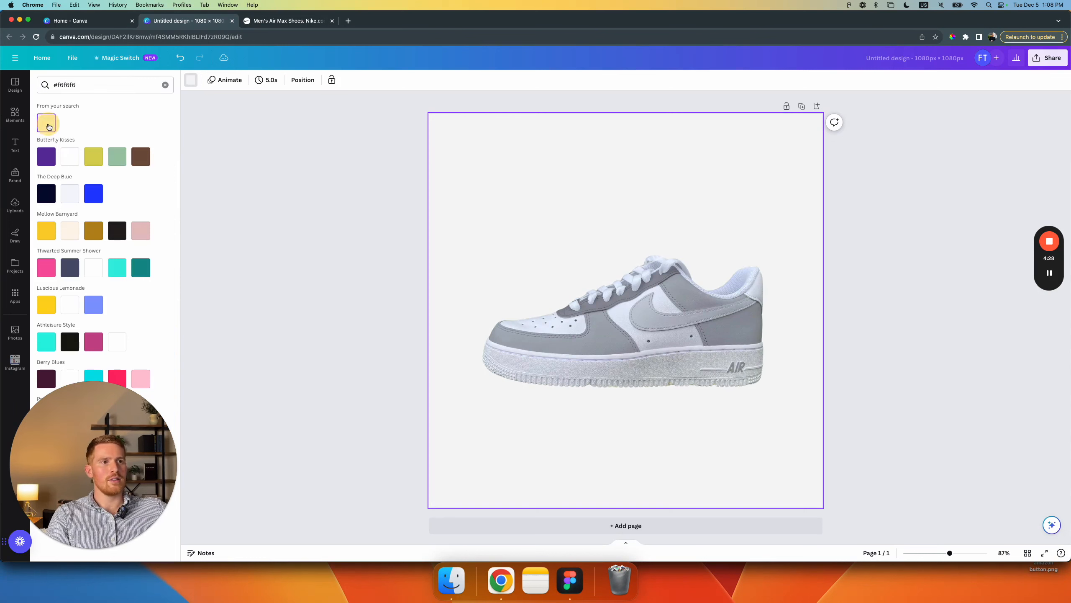
{"action": "left_click", "coordinate": [347, 259]}
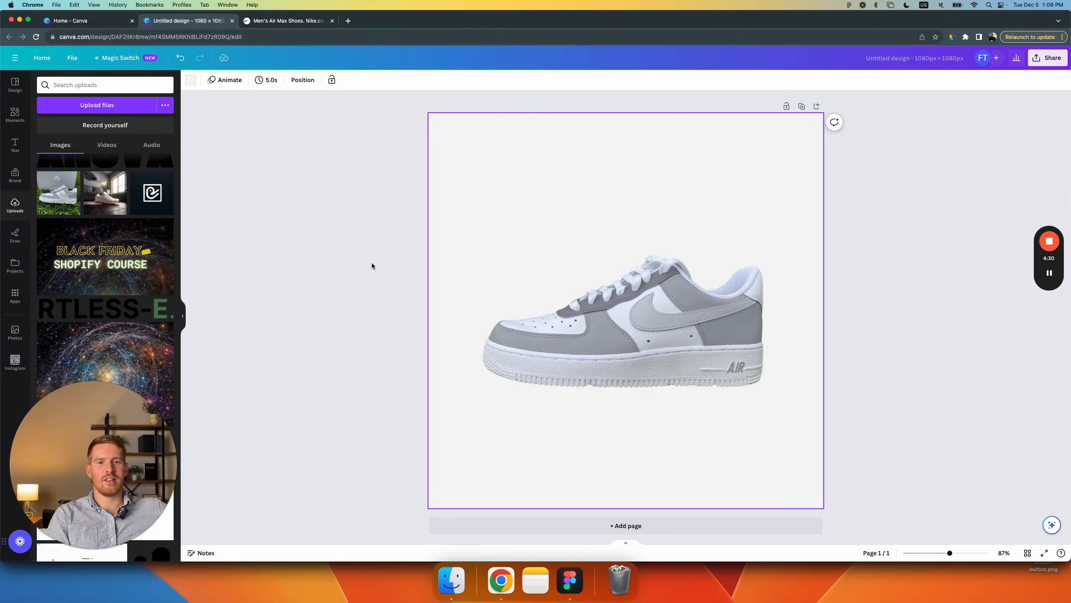
{"action": "left_click", "coordinate": [375, 240]}
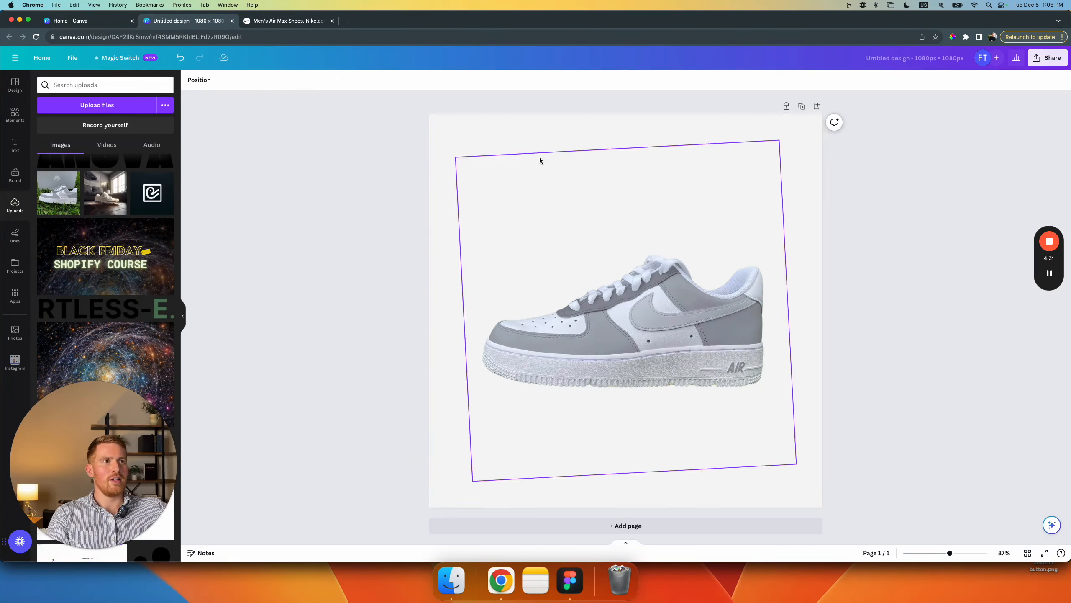
{"action": "left_click", "coordinate": [449, 135]}
Step: Download the design as a PNG at size 1 (1,080 × 1,080 px) with a non-transparent background
{"action": "left_click", "coordinate": [1058, 62]}
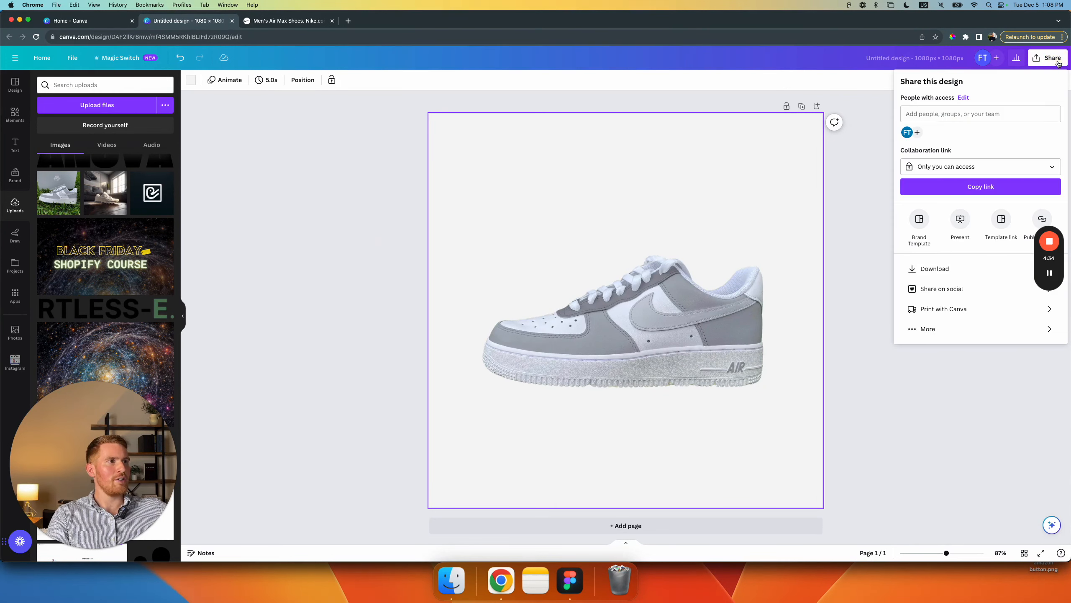
{"action": "mouse_move", "coordinate": [1047, 261]}
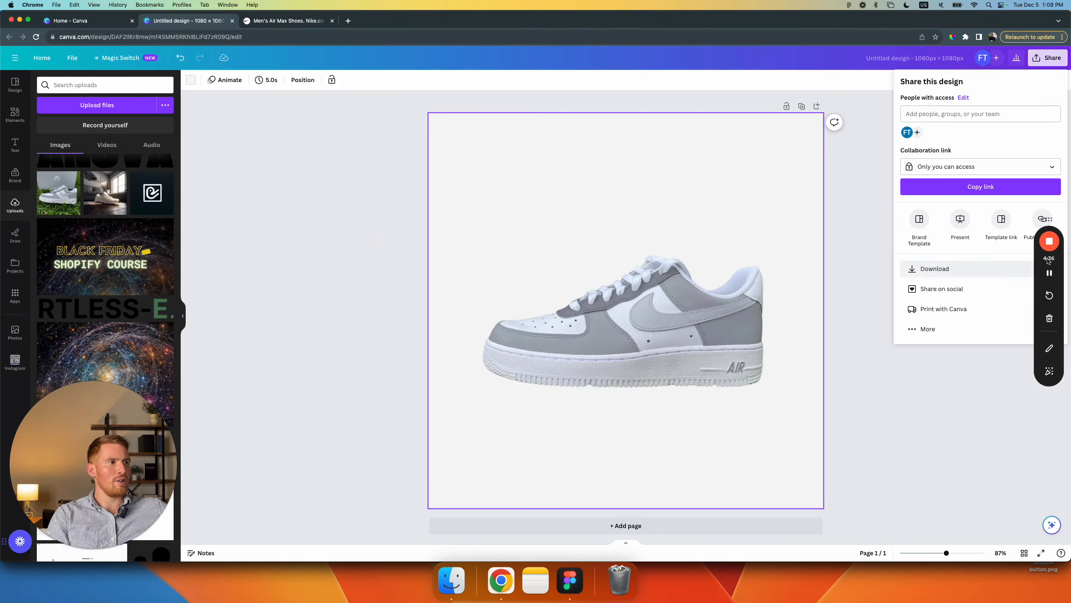
{"action": "left_click_drag", "start_coordinate": [1050, 219], "coordinate": [1057, 397]}
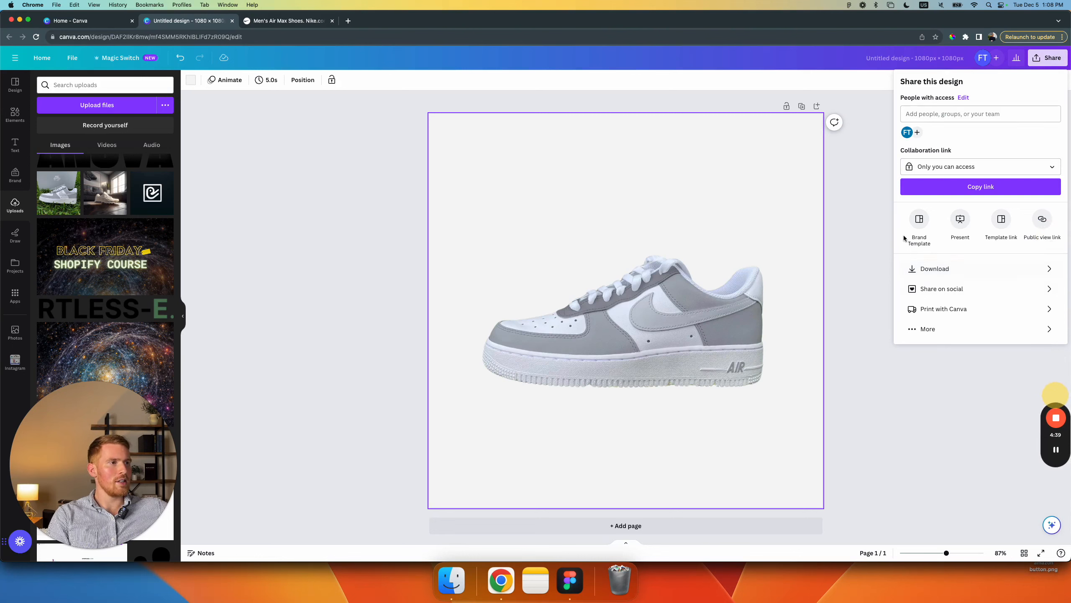
{"action": "left_click", "coordinate": [949, 269]}
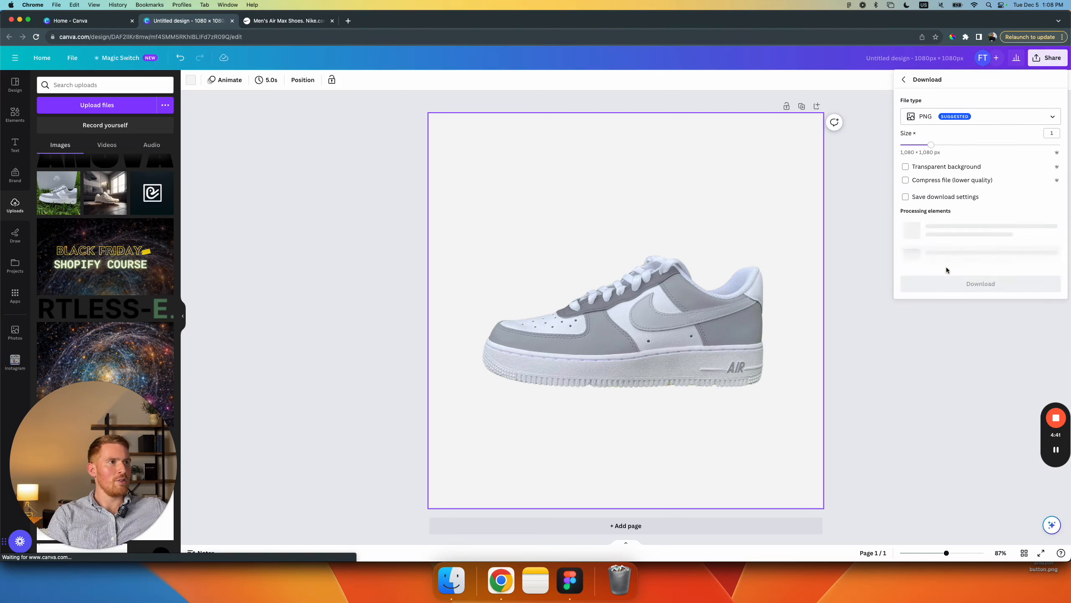
{"action": "left_click", "coordinate": [987, 119]}
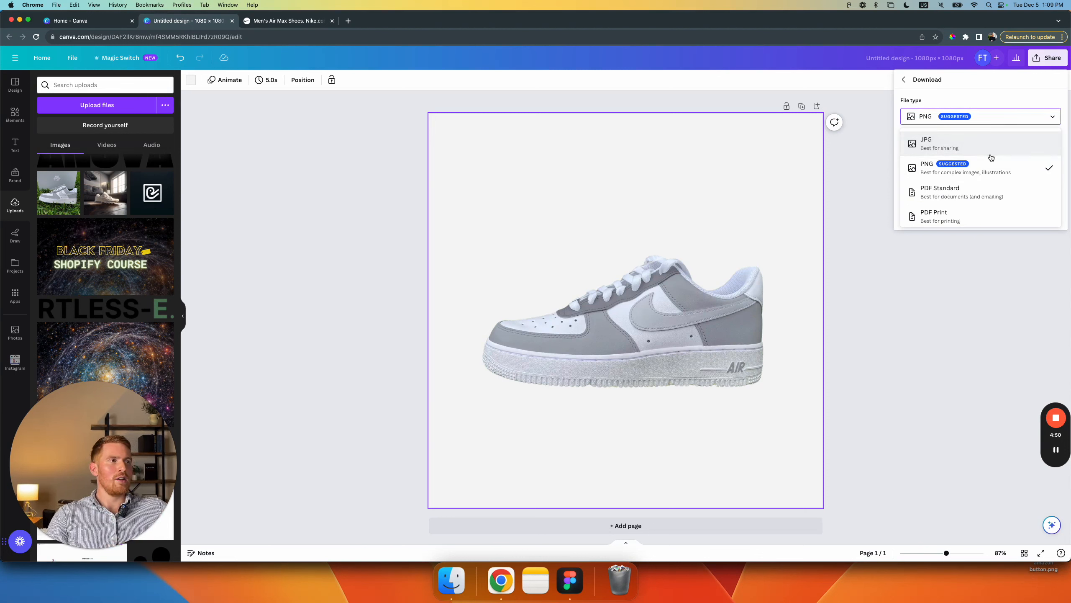
{"action": "left_click", "coordinate": [985, 169]}
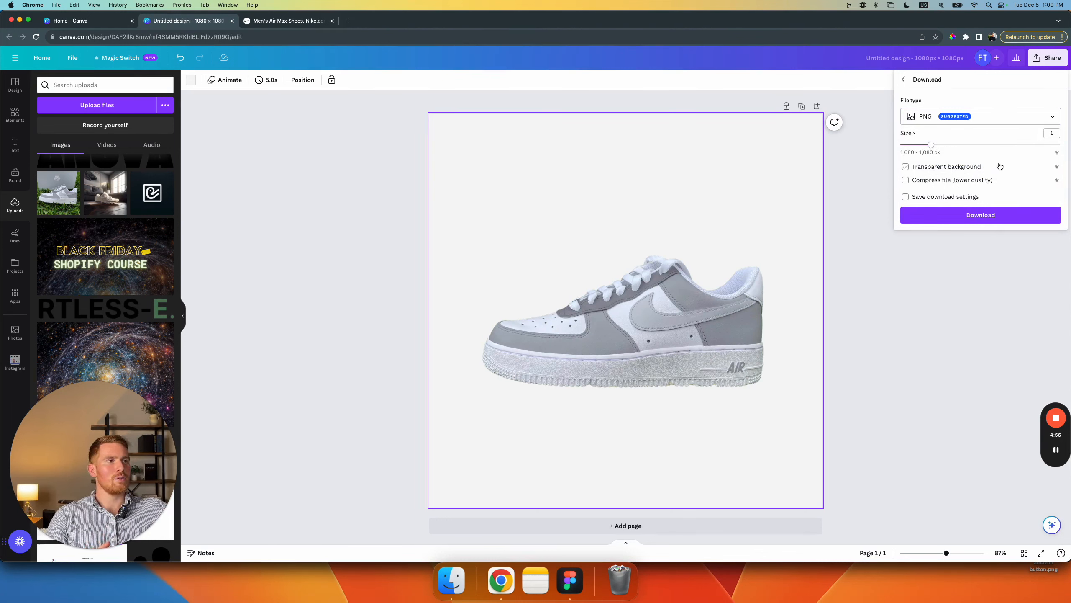
{"action": "left_click", "coordinate": [972, 216]}
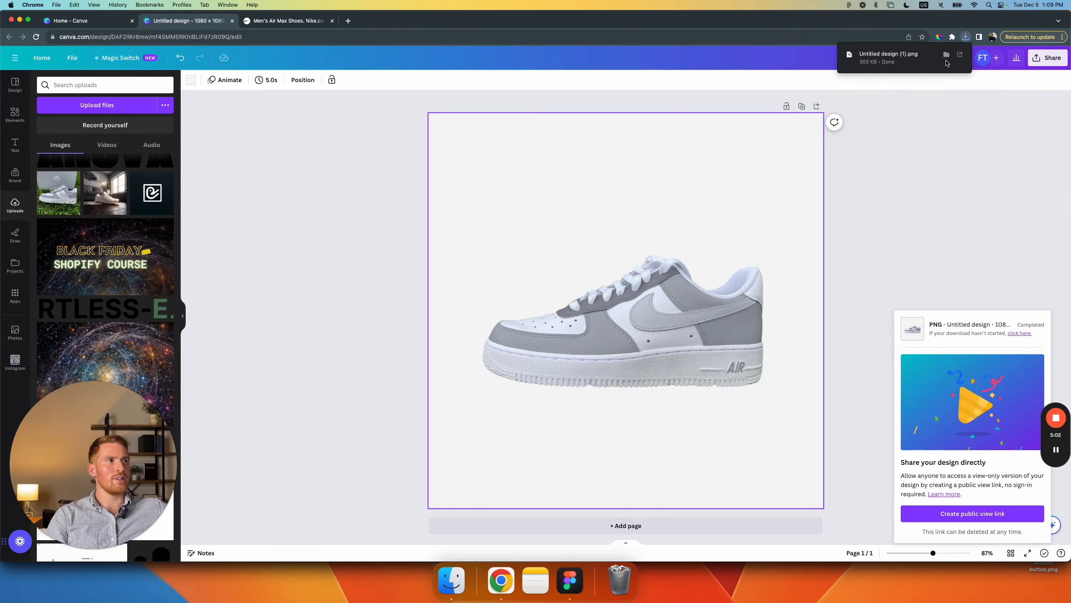
Step: Open the downloaded file Untitled design (1).png in Preview, inspect the sneaker image and close its window
{"action": "left_click", "coordinate": [896, 59]}
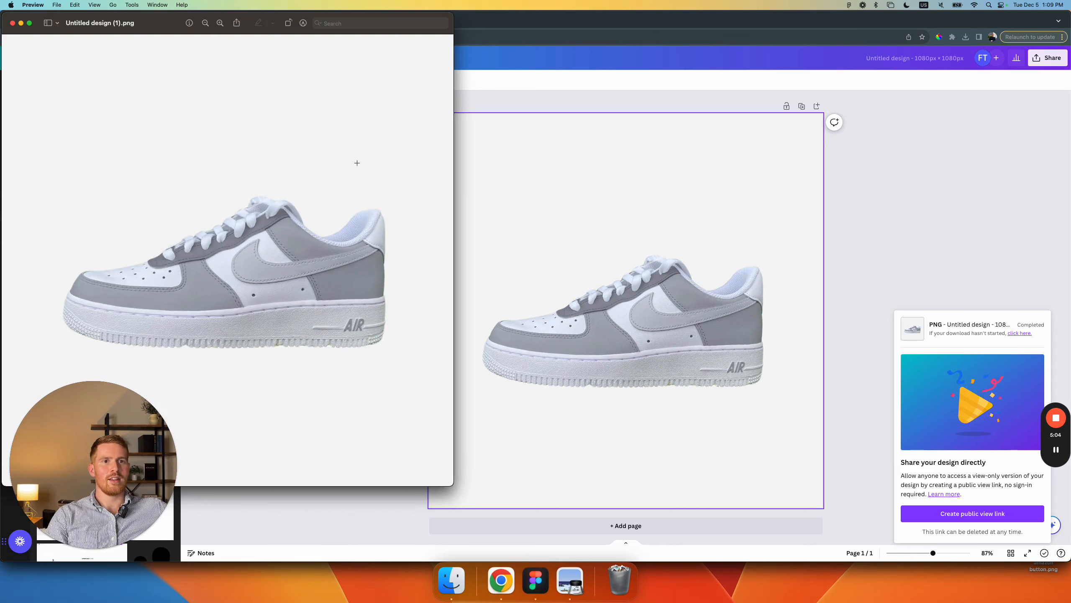
{"action": "left_click_drag", "start_coordinate": [267, 30], "coordinate": [413, 51]}
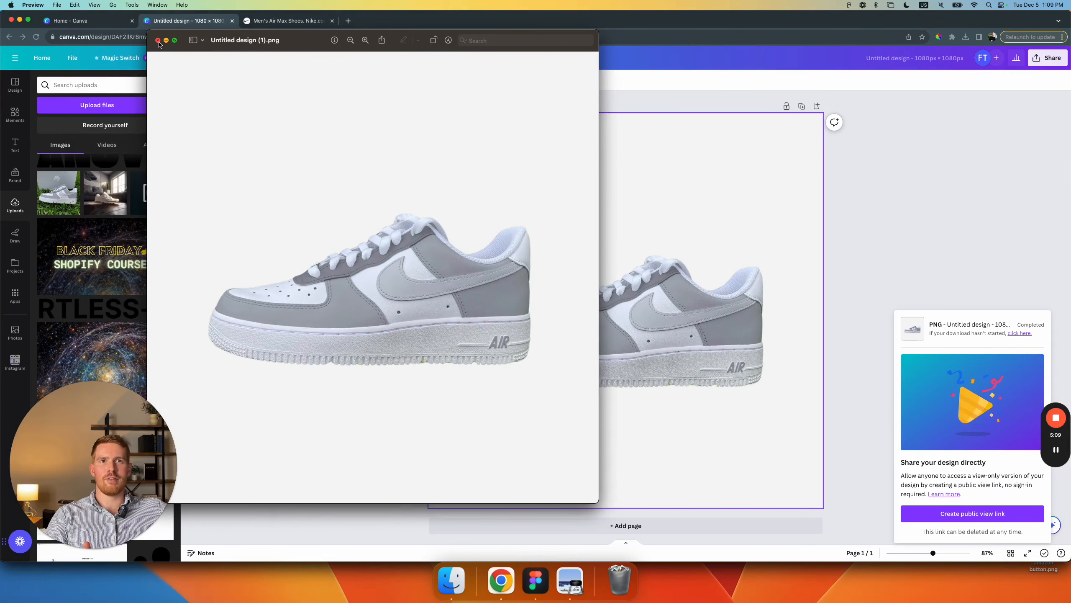
{"action": "left_click", "coordinate": [158, 40]}
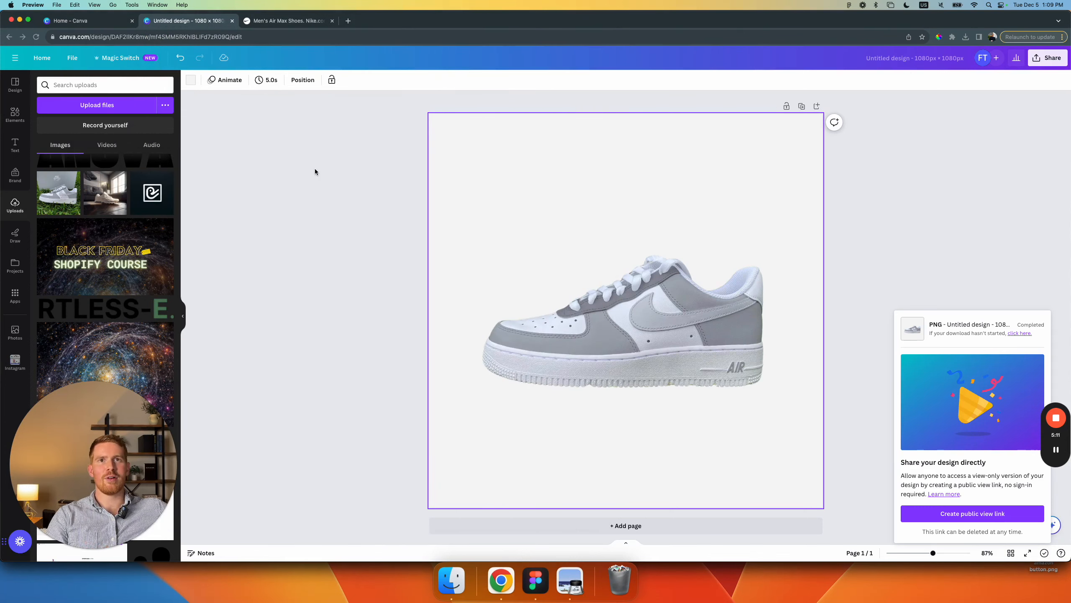